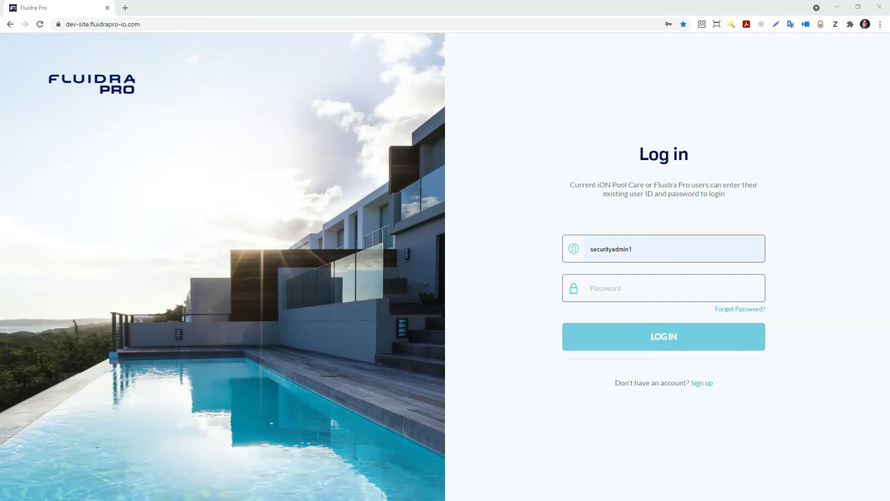
- Log in to the Fluidra Pro site with the saved securityadmin1 account, filling in its saved password
{"action": "left_click", "coordinate": [622, 249]}
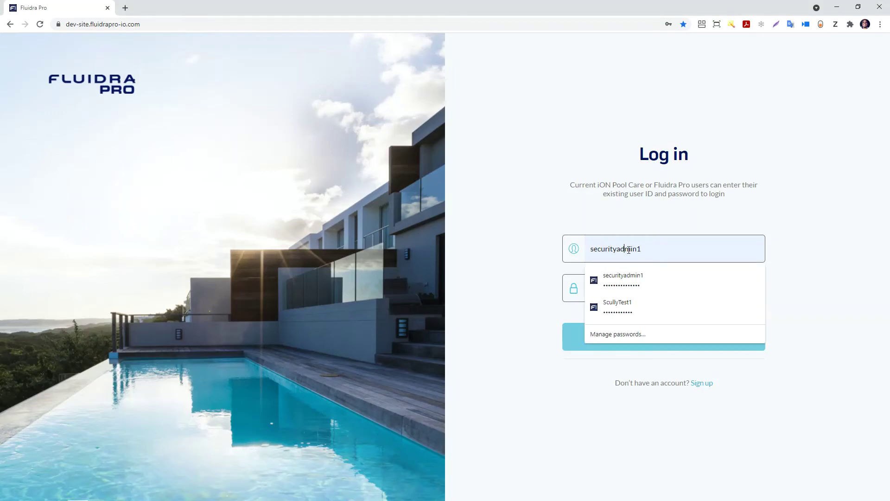
{"action": "left_click", "coordinate": [638, 291]}
{"action": "left_click", "coordinate": [618, 320]}
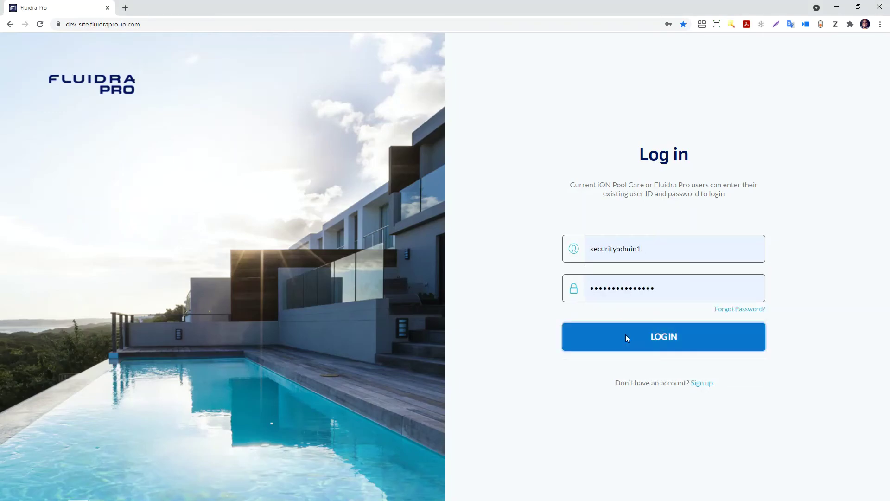
{"action": "left_click", "coordinate": [624, 336]}
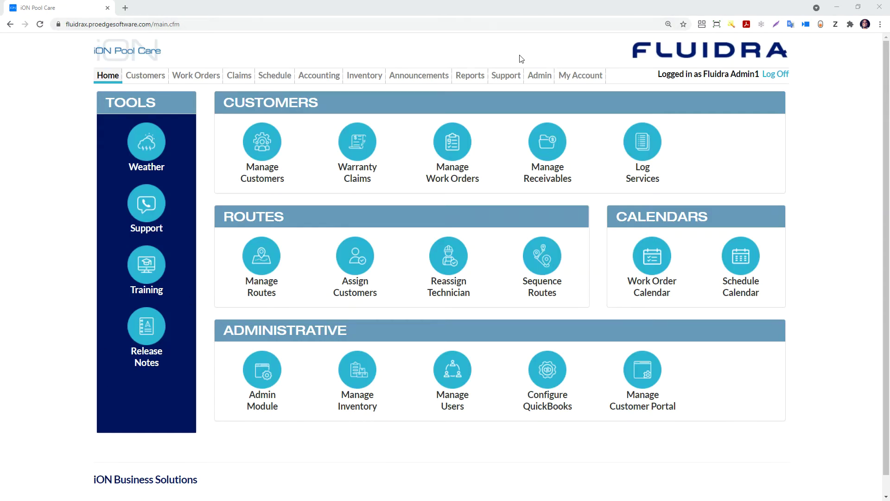
- Open the User Manager in the Admin module and view the Admin2 user's profile, leaving it without changes
{"action": "left_click", "coordinate": [539, 78]}
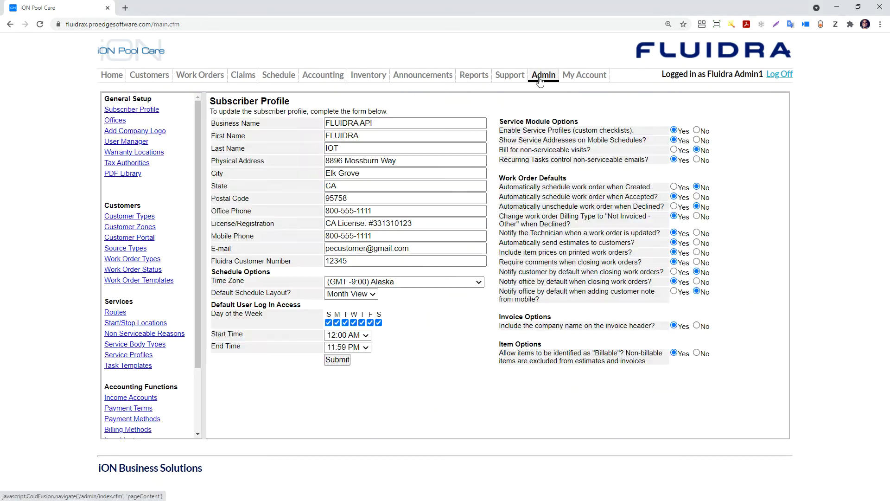
{"action": "left_click", "coordinate": [125, 146]}
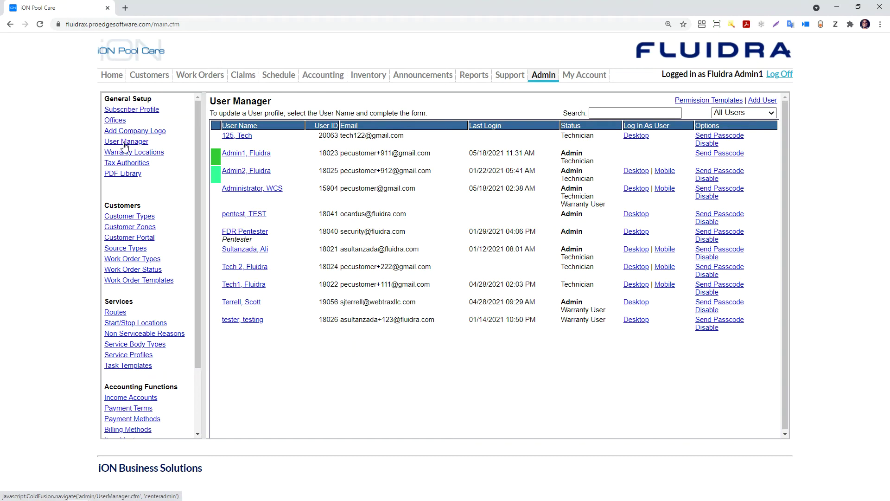
{"action": "left_click", "coordinate": [242, 171]}
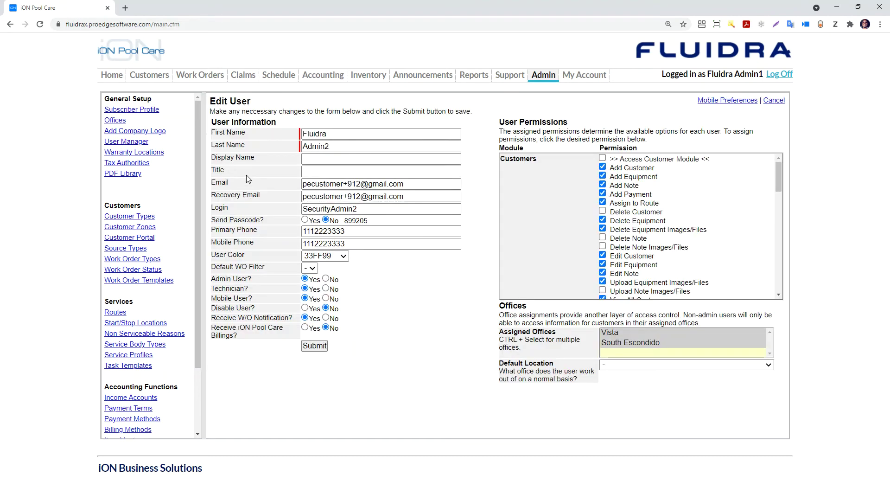
{"action": "left_click", "coordinate": [774, 100]}
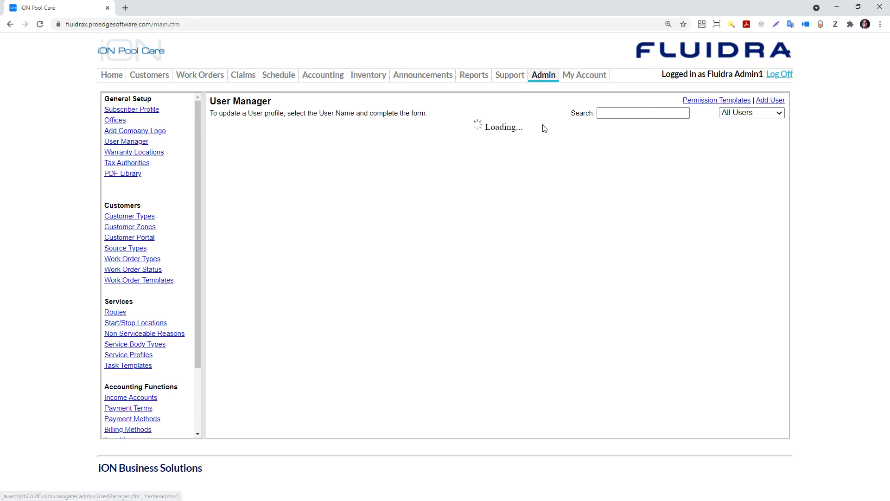
- Examine the blank Add User form with its permission templates and office assignments, and leave it without creating a user
{"action": "left_click", "coordinate": [759, 103]}
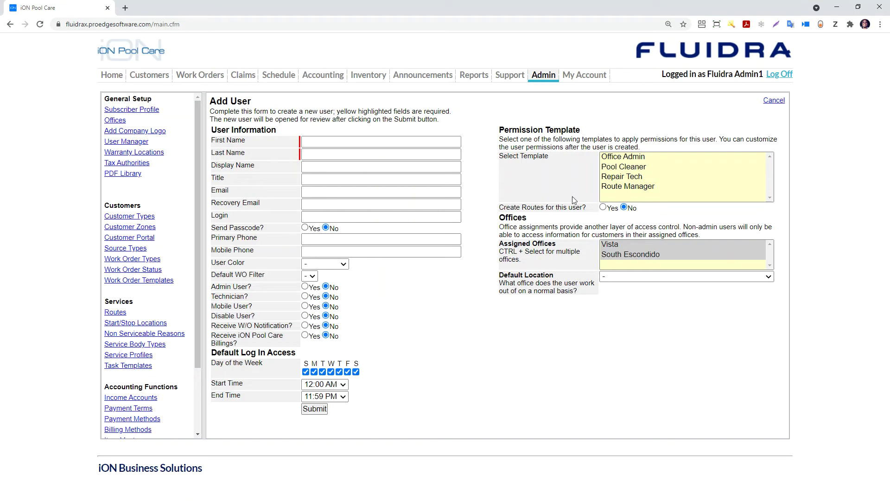
{"action": "left_click", "coordinate": [772, 101]}
{"action": "left_click", "coordinate": [490, 78]}
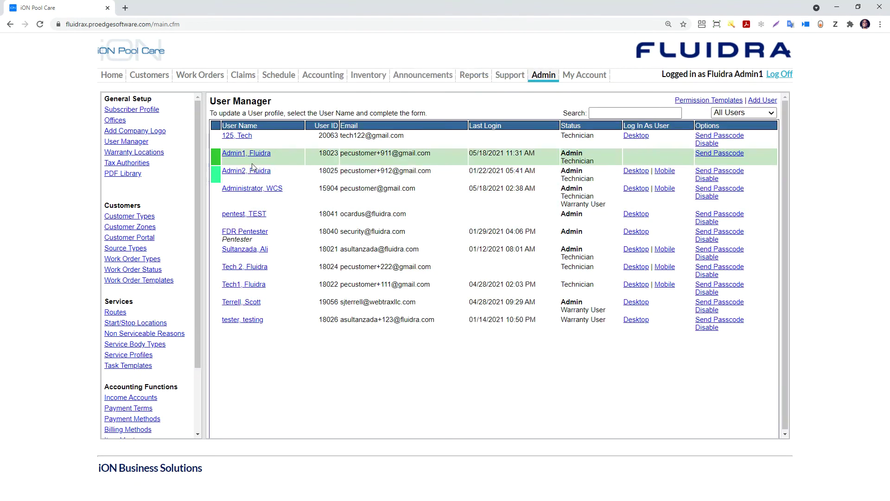
{"action": "left_click", "coordinate": [763, 101]}
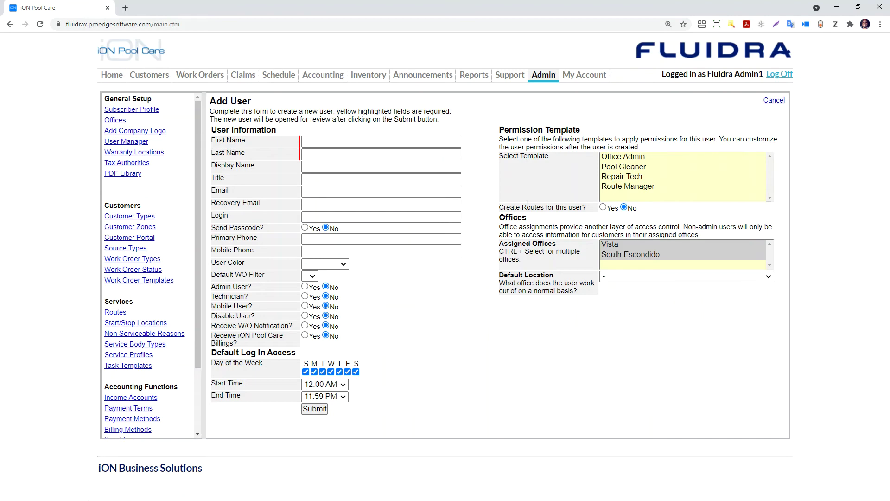
{"action": "left_click", "coordinate": [769, 102]}
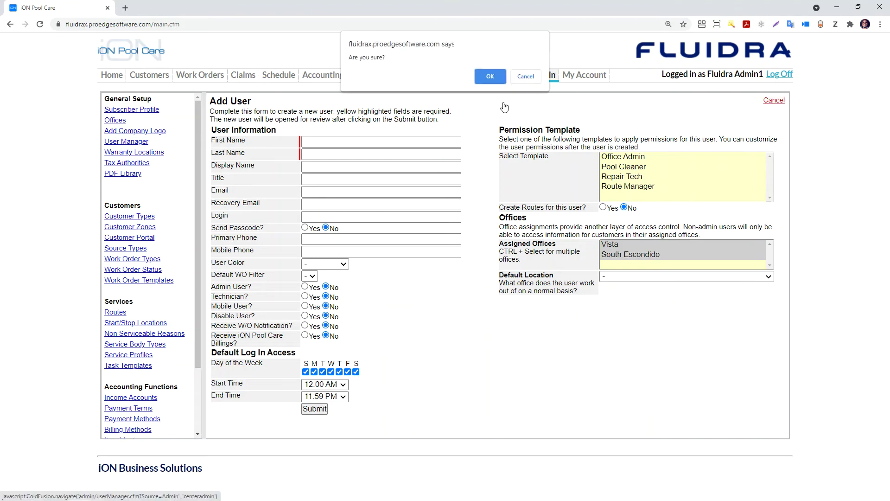
{"action": "left_click", "coordinate": [497, 80]}
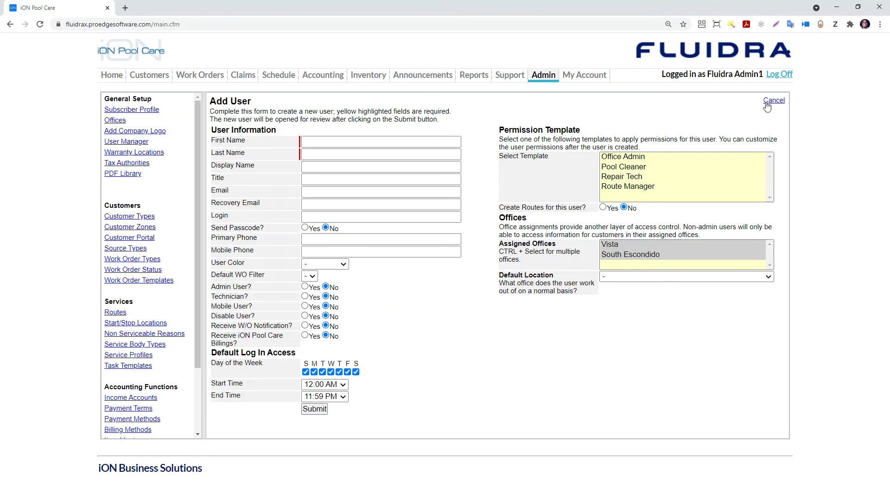
{"action": "left_click", "coordinate": [767, 105]}
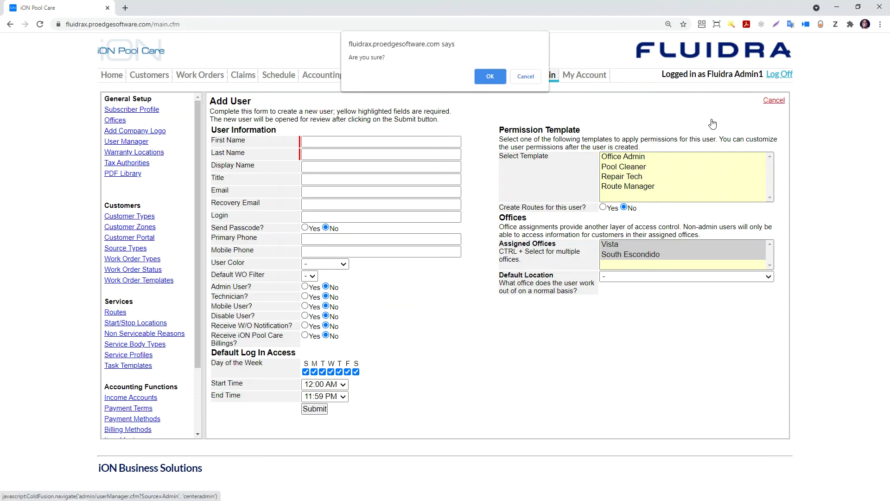
{"action": "left_click", "coordinate": [497, 81]}
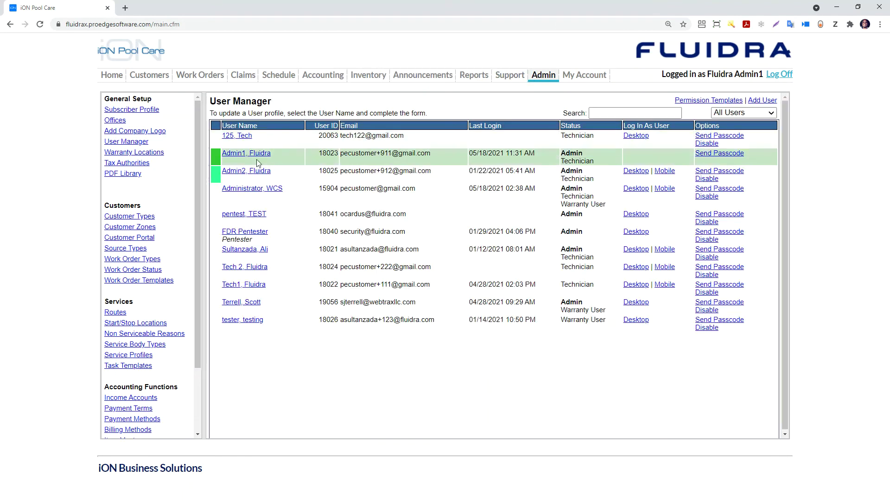
- View the Tech 125 technician's profile and permissions, and close it without saving
{"action": "left_click", "coordinate": [239, 136]}
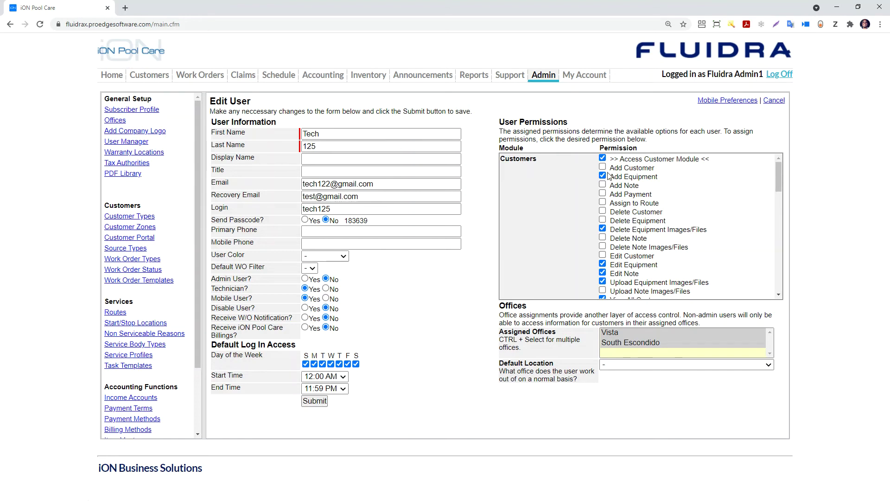
{"action": "left_click", "coordinate": [775, 101]}
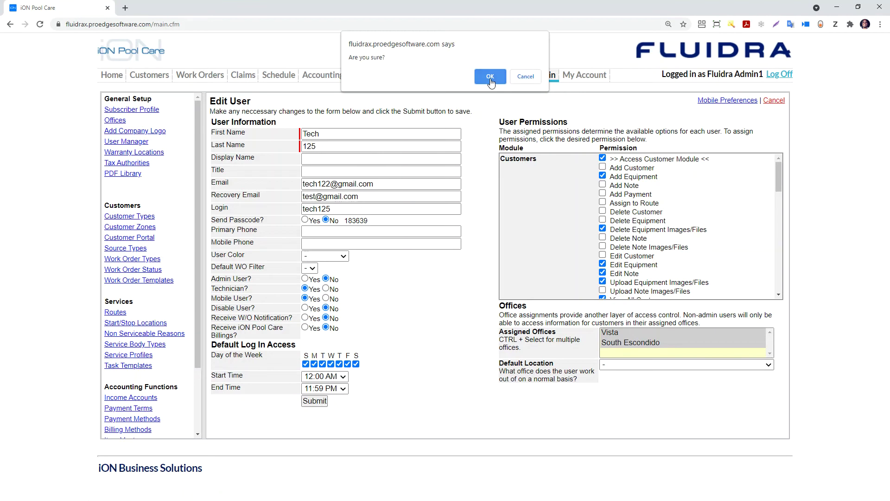
{"action": "left_click", "coordinate": [488, 75]}
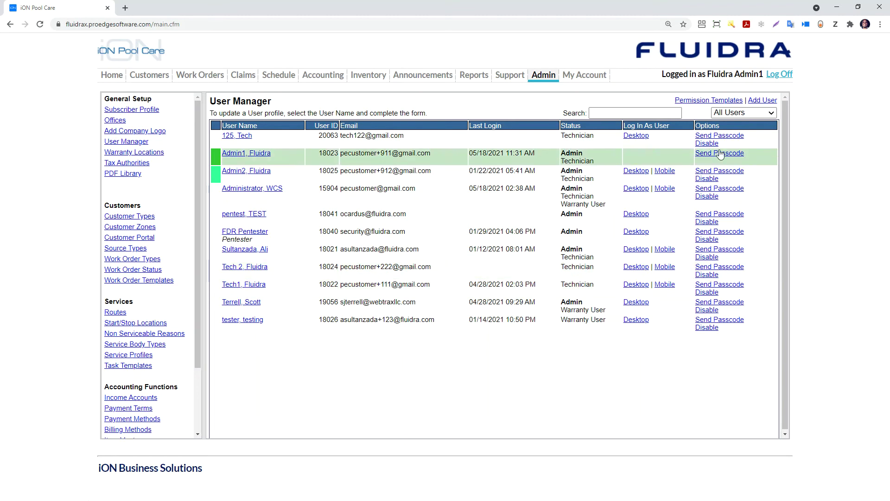
- Open the pentest TEST user's profile and set Mobile User to Yes, reviewing the Login and Disable User fields
{"action": "left_click", "coordinate": [249, 220]}
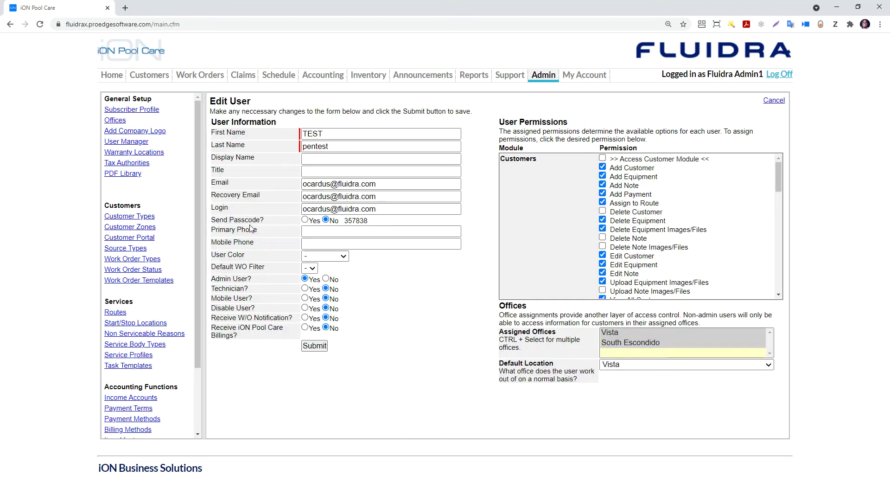
{"action": "triple_click", "coordinate": [230, 297]}
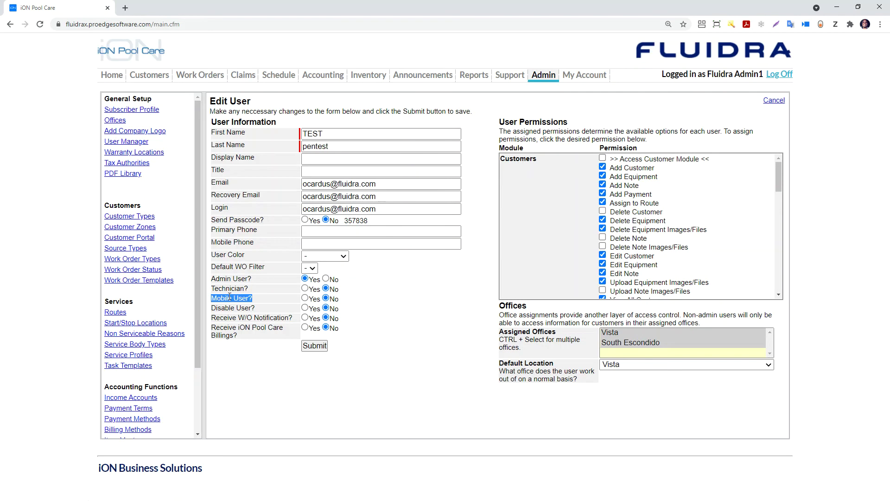
{"action": "left_click", "coordinate": [305, 299]}
{"action": "double_click", "coordinate": [224, 209]}
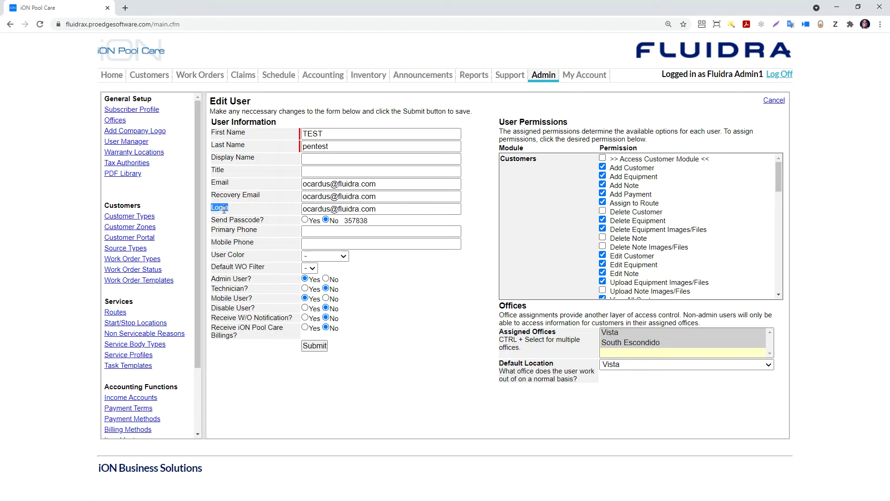
{"action": "triple_click", "coordinate": [230, 306]}
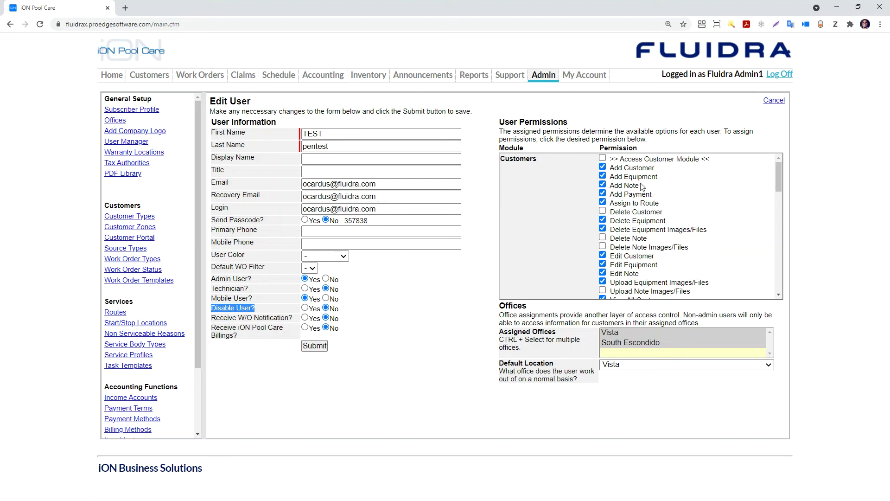
- Examine the user's full permissions list from Customers through Routes, including the Access Customer Module permission
{"action": "scroll", "coordinate": [641, 186], "scroll_direction": "down", "scroll_amount": 1}
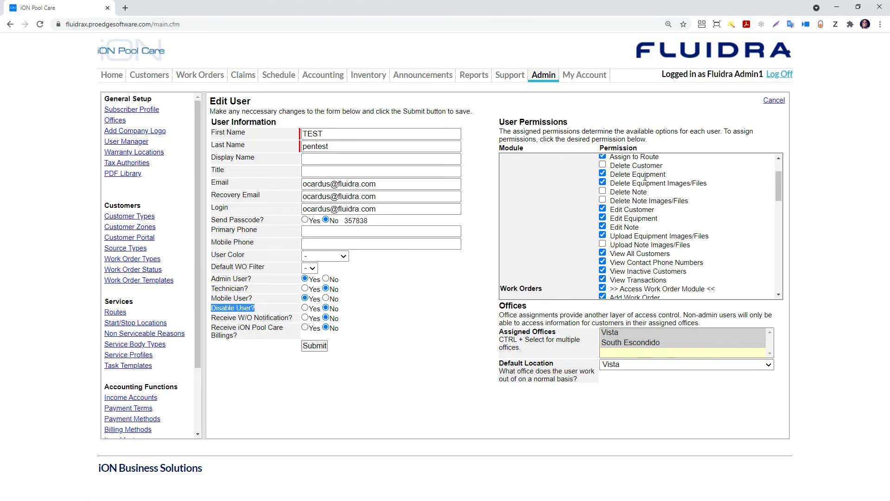
{"action": "scroll", "coordinate": [646, 176], "scroll_direction": "up", "scroll_amount": 1}
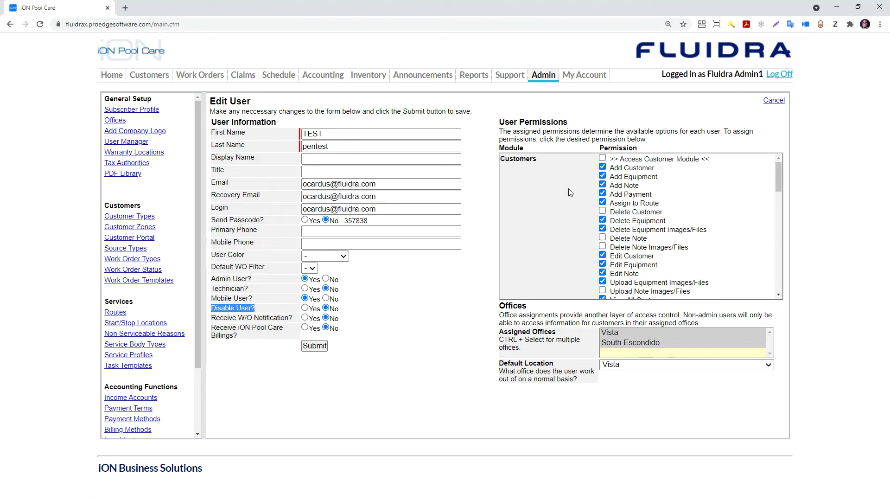
{"action": "scroll", "coordinate": [569, 188], "scroll_direction": "down", "scroll_amount": 10}
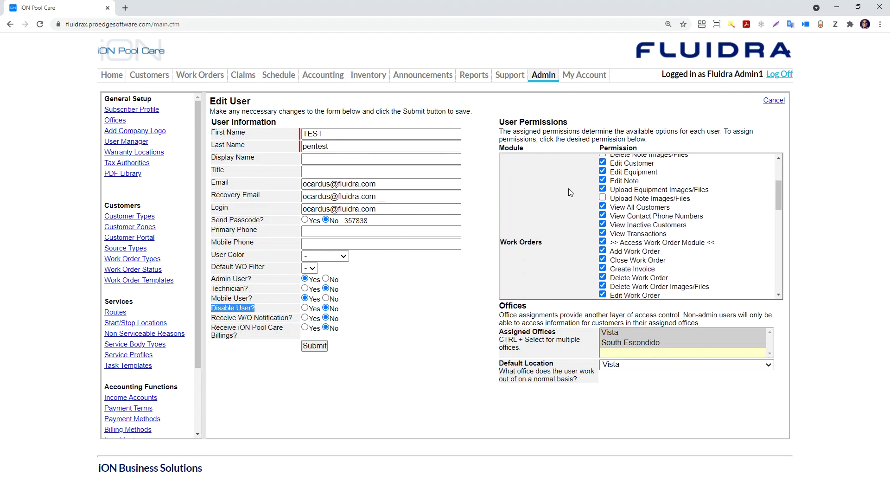
{"action": "scroll", "coordinate": [568, 188], "scroll_direction": "down", "scroll_amount": 5}
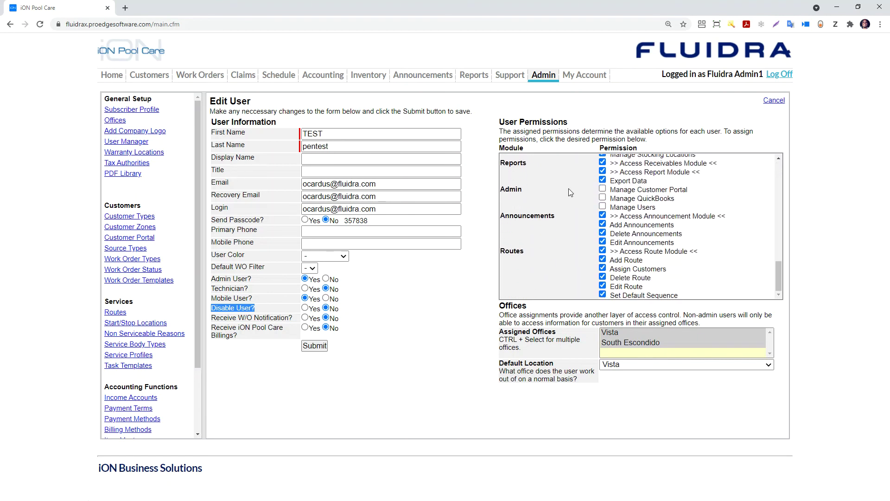
{"action": "scroll", "coordinate": [569, 188], "scroll_direction": "up", "scroll_amount": 8}
{"action": "scroll", "coordinate": [568, 188], "scroll_direction": "up", "scroll_amount": 5}
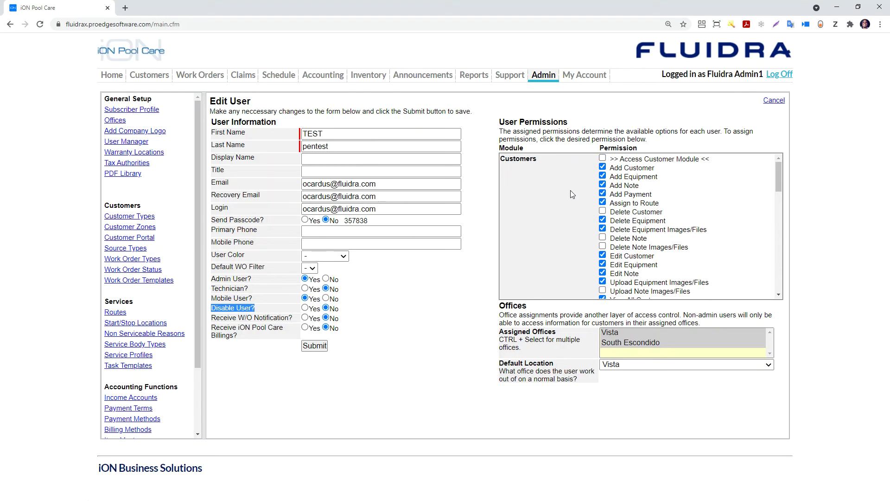
{"action": "left_click", "coordinate": [613, 160]}
{"action": "triple_click", "coordinate": [614, 159]}
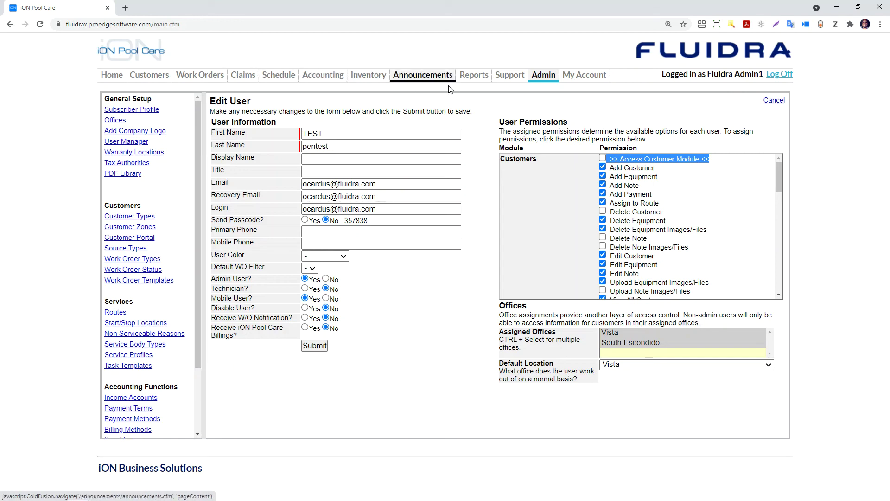
- Highlight the site's web address to point it out, and clear the selection
{"action": "double_click", "coordinate": [107, 24]}
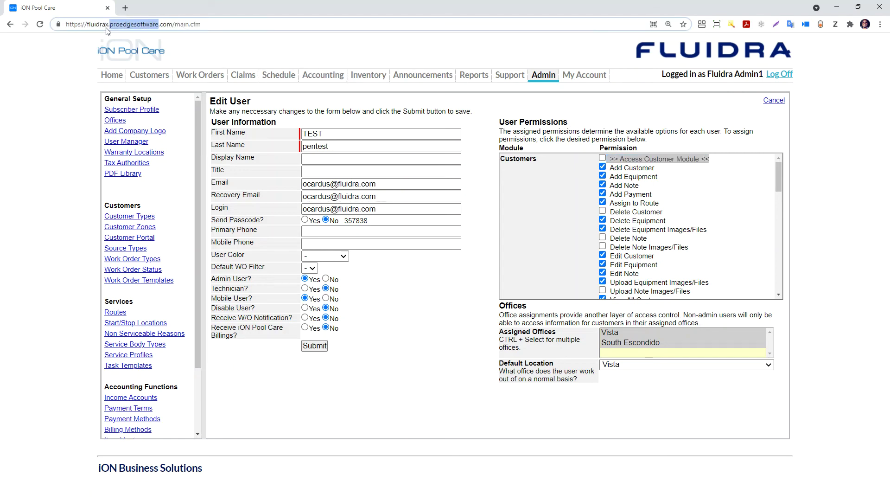
{"action": "triple_click", "coordinate": [105, 24]}
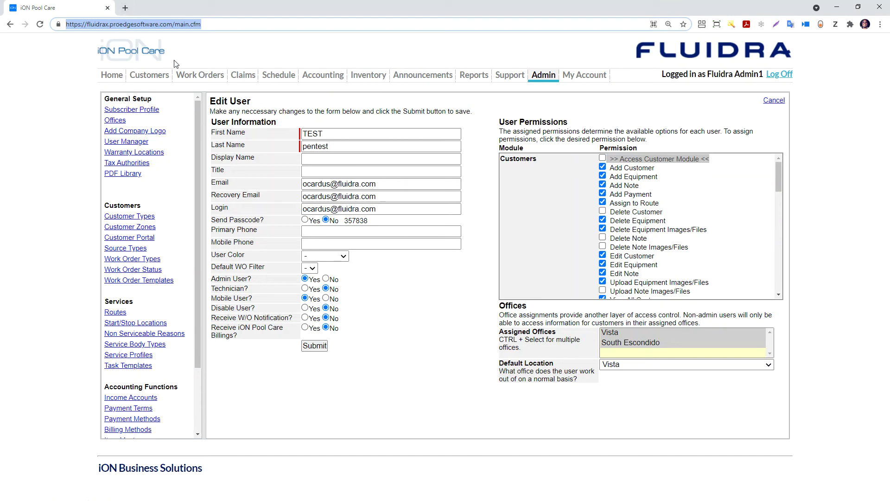
{"action": "left_click", "coordinate": [221, 41]}
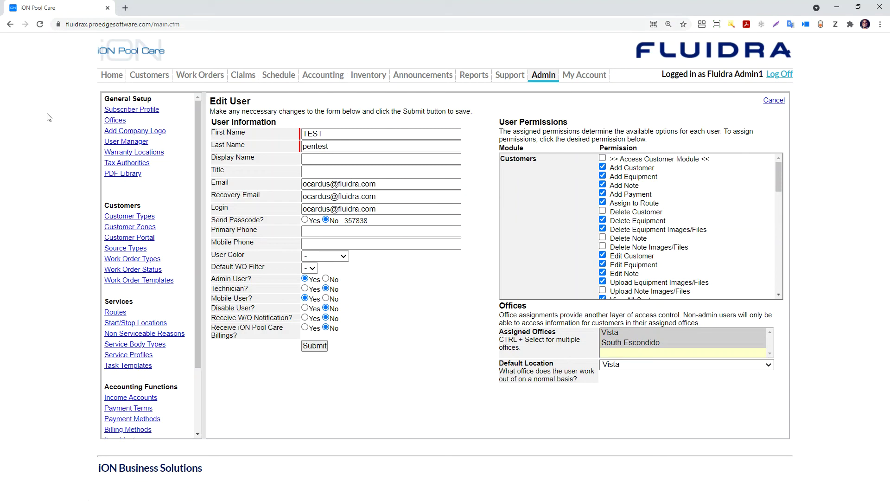
- Leave the pentest TEST user's profile without saving the edits
{"action": "left_click", "coordinate": [783, 101]}
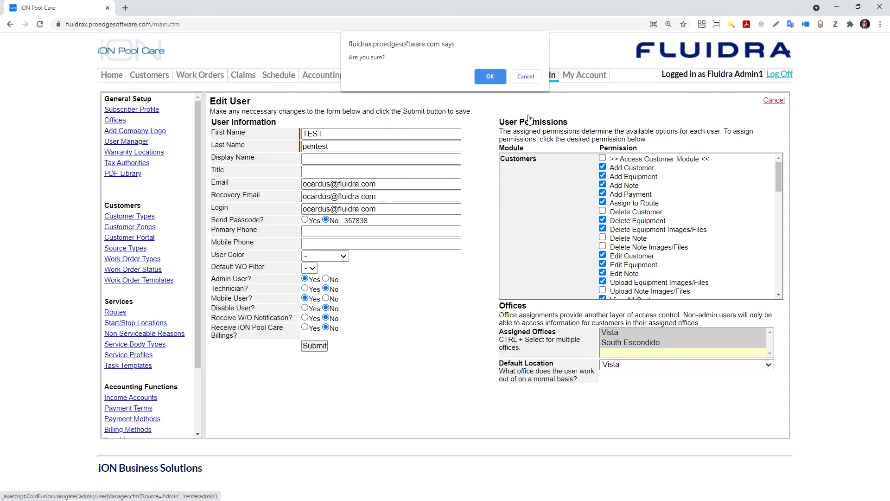
{"action": "left_click", "coordinate": [505, 76]}
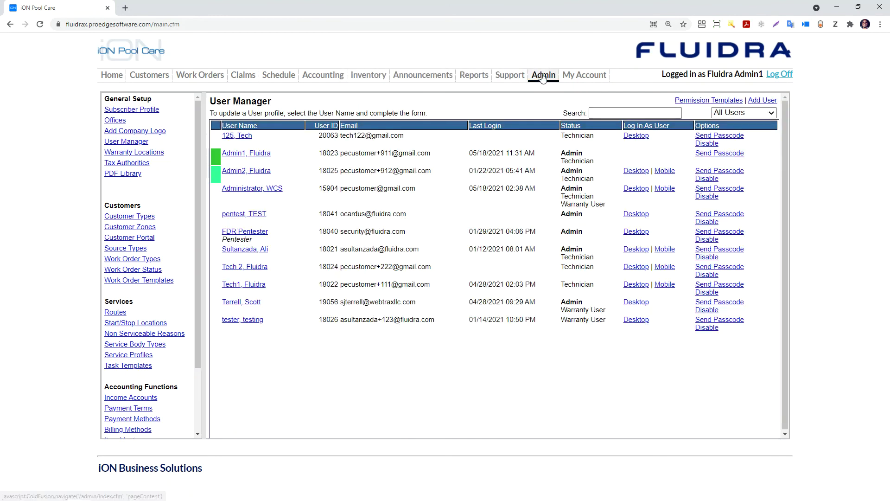
- Reopen the User Manager from the Admin module and start adding a new user
{"action": "left_click", "coordinate": [543, 76]}
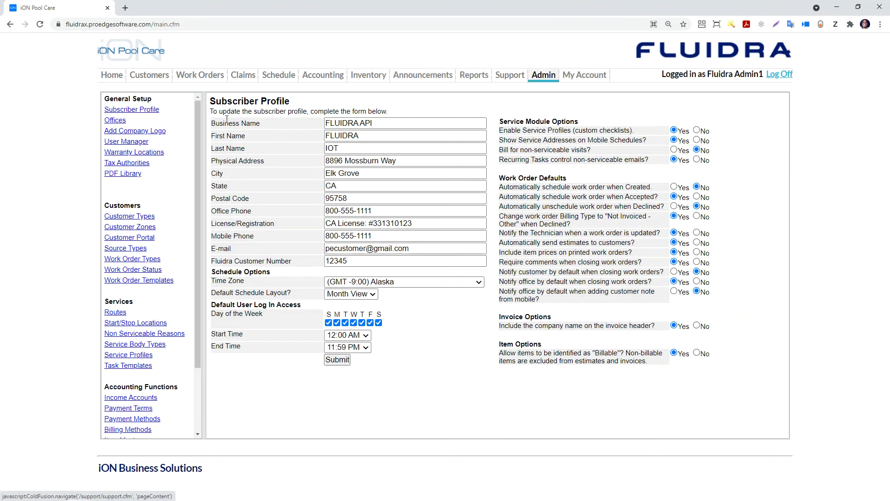
{"action": "left_click", "coordinate": [127, 142]}
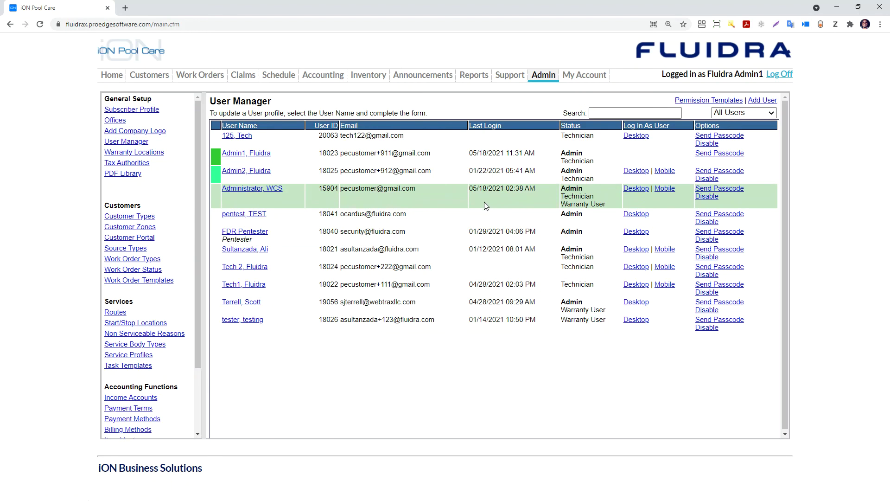
{"action": "left_click", "coordinate": [761, 103]}
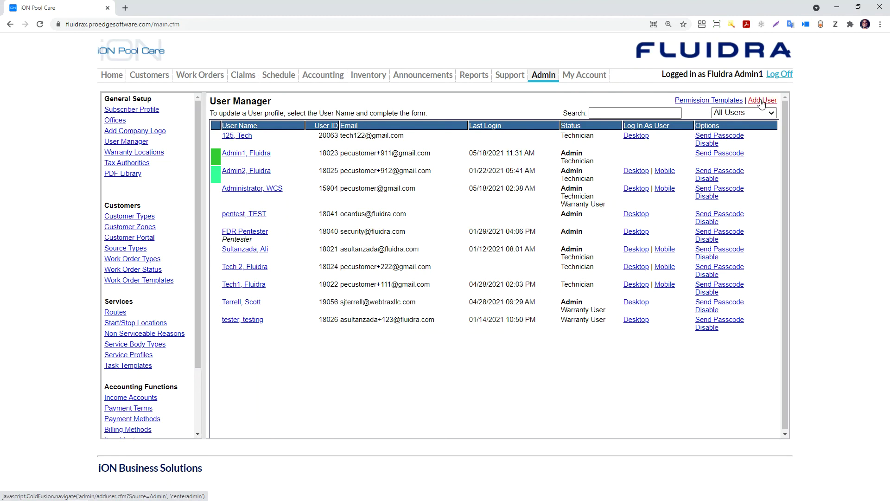
- Open the new user form and try the Repair Tech and Pool Cleaner permission templates before selecting Office Admin
{"action": "left_click", "coordinate": [762, 102]}
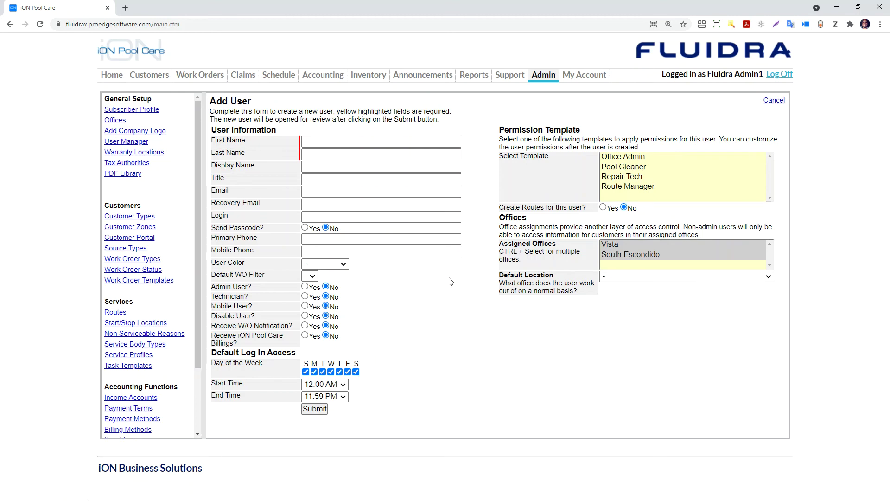
{"action": "triple_click", "coordinate": [547, 130]}
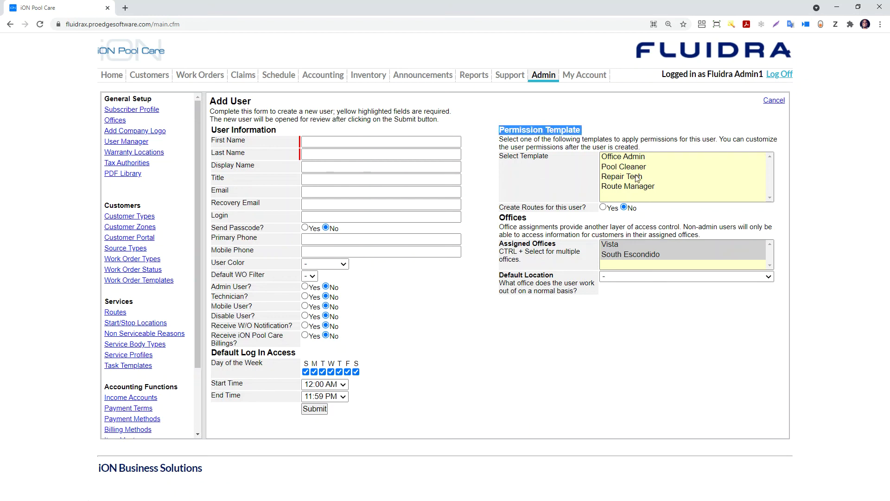
{"action": "left_click", "coordinate": [618, 178]}
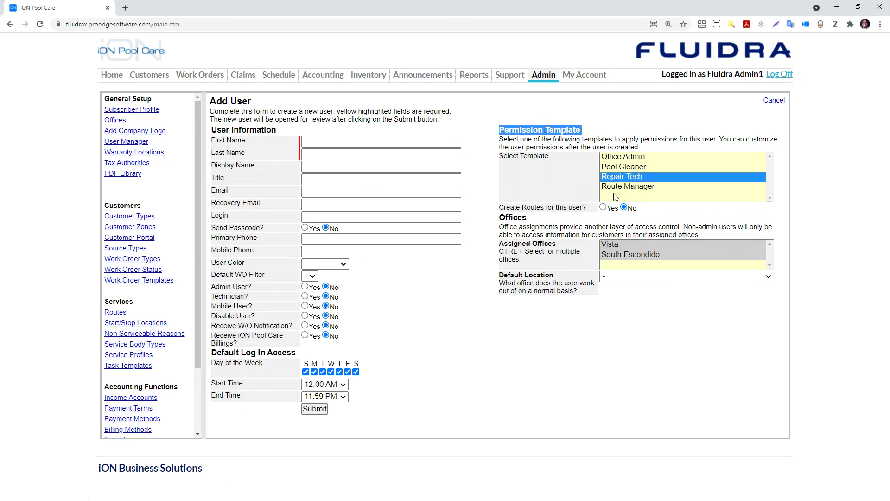
{"action": "left_click", "coordinate": [612, 166]}
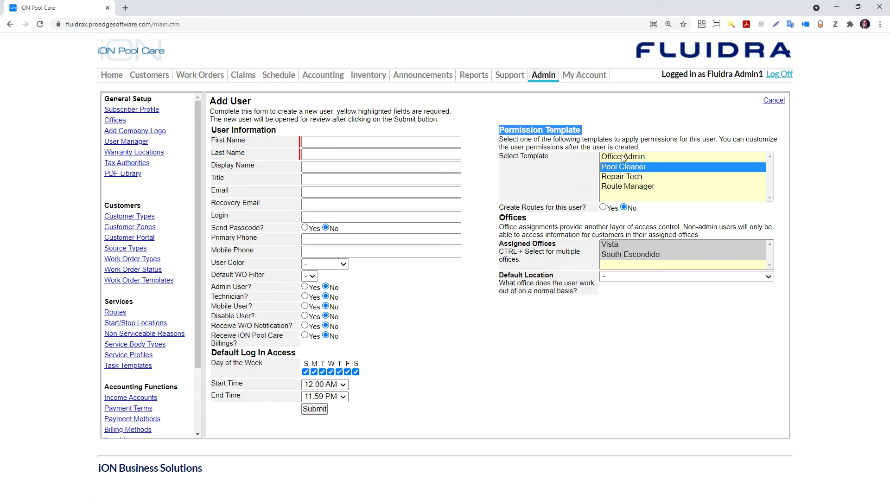
{"action": "left_click", "coordinate": [625, 158]}
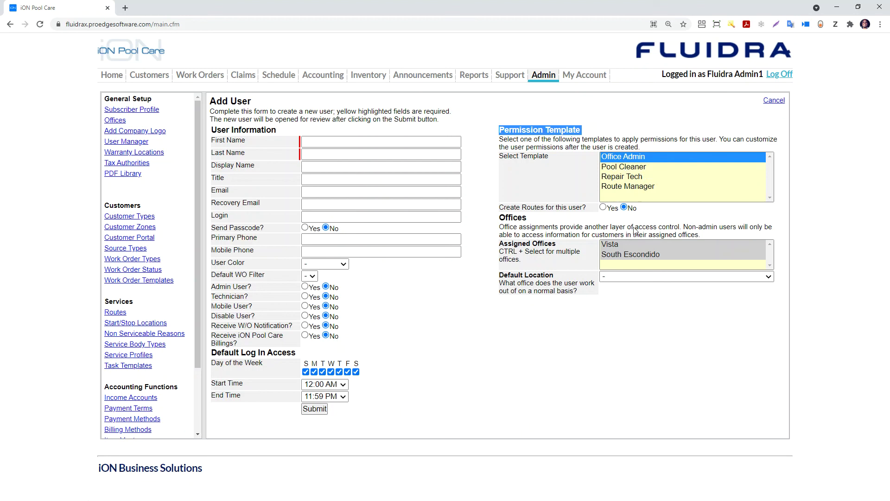
- Choose Yes for creating routes for the new user, and discard the new user form
{"action": "triple_click", "coordinate": [533, 208]}
{"action": "left_click", "coordinate": [603, 207]}
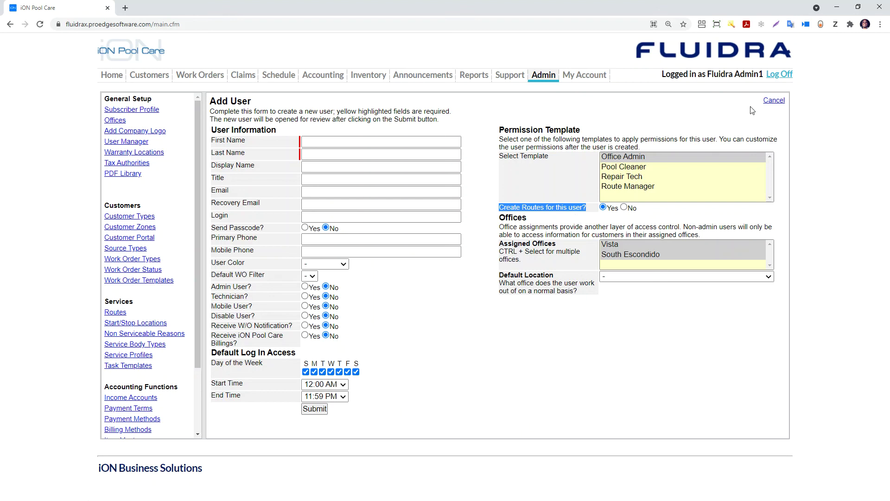
{"action": "left_click", "coordinate": [774, 101]}
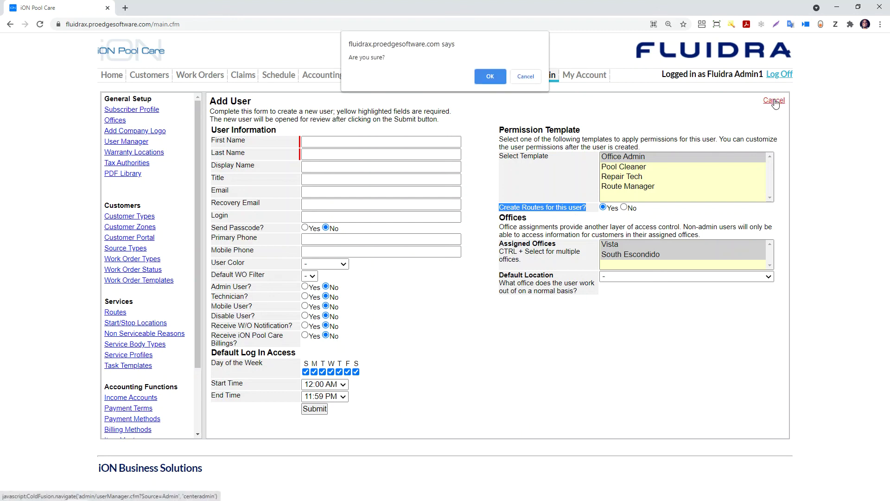
{"action": "left_click", "coordinate": [493, 76]}
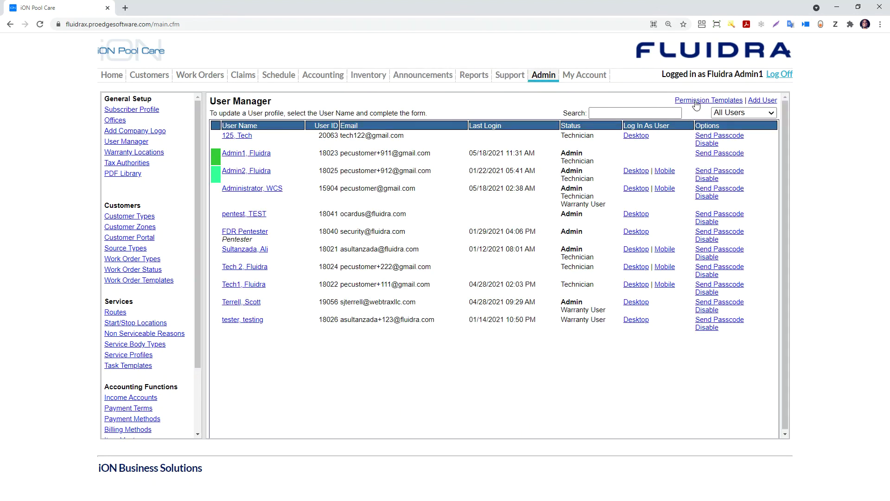
- Open the permission templates list and highlight the template names from Office Admin through Route Manager
{"action": "left_click", "coordinate": [695, 102]}
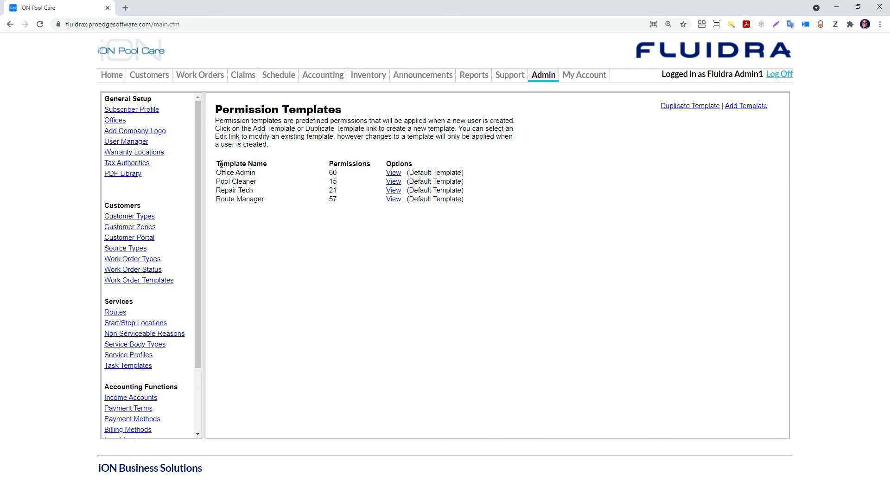
{"action": "left_click_drag", "start_coordinate": [221, 164], "coordinate": [258, 200]}
{"action": "left_click", "coordinate": [260, 185]}
- Return to the User Manager through the Admin module and log off from the site
{"action": "left_click", "coordinate": [542, 83]}
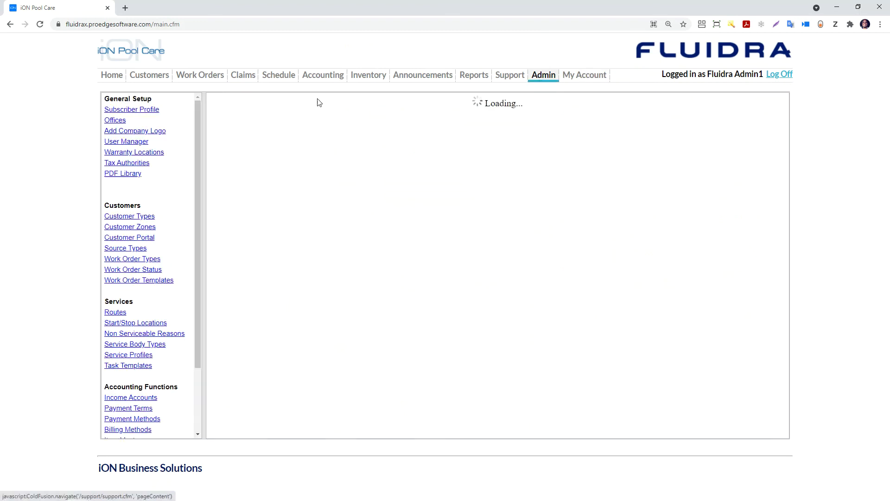
{"action": "left_click", "coordinate": [123, 145]}
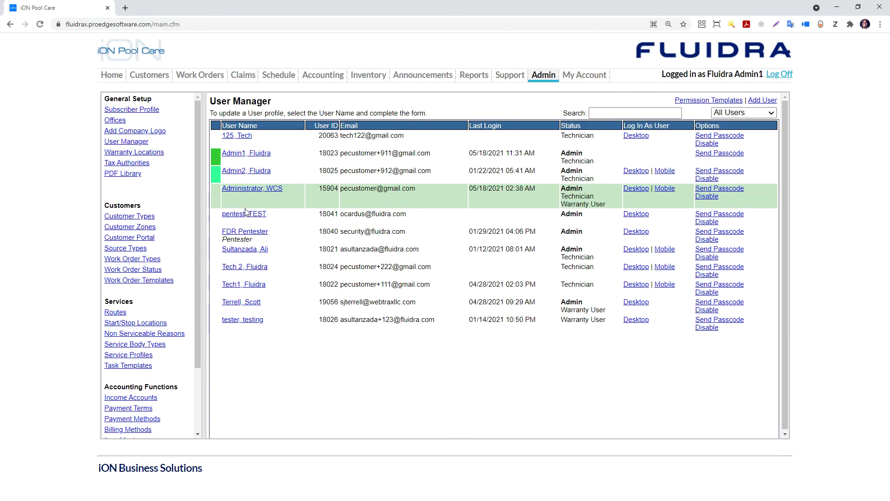
{"action": "left_click", "coordinate": [779, 75]}
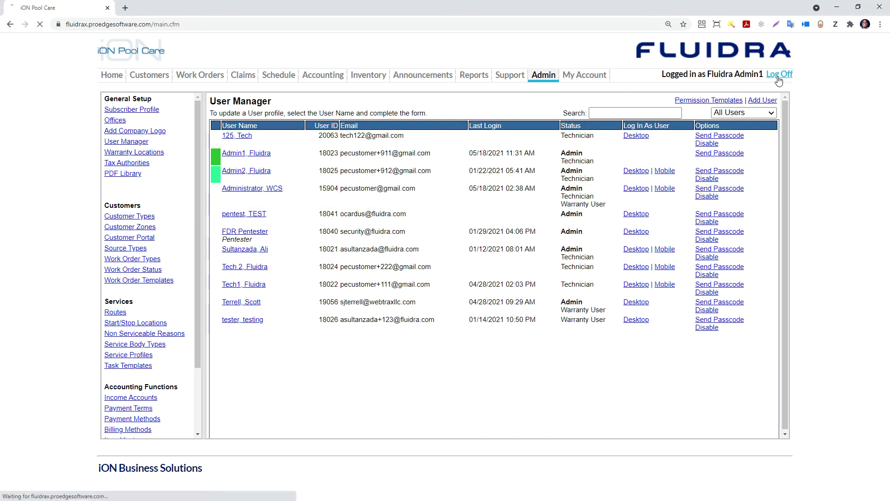